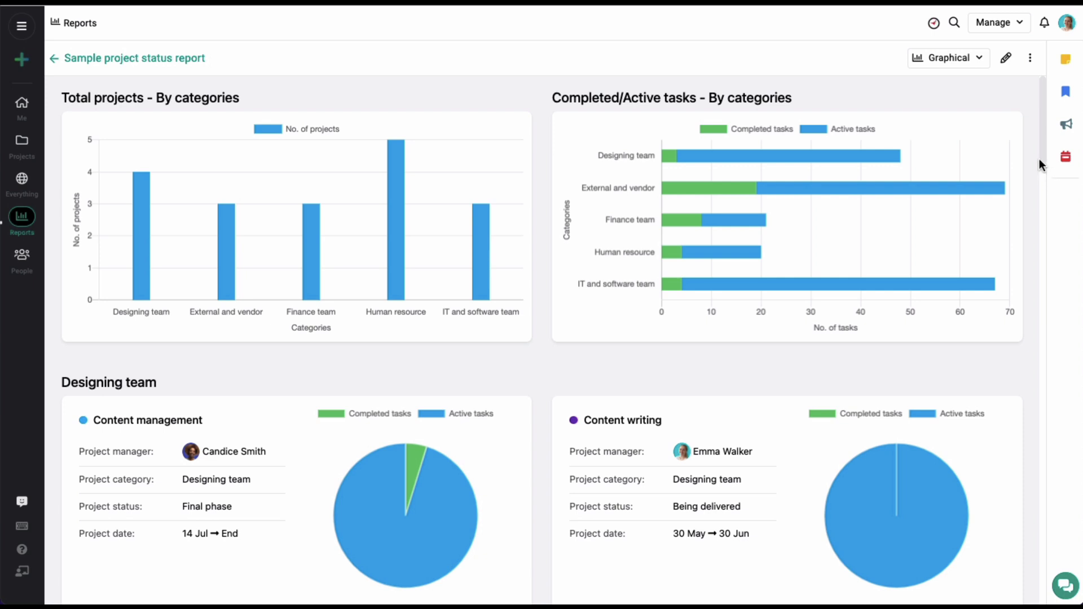
mouse_move(1039, 159)
left_mouse_down()
mouse_move(1039, 253)
mouse_move(1049, 162)
left_mouse_up()
Step: Edit the project status report, keep grouping by project category, and list addable filters
left_click(1007, 59)
left_click(443, 391)
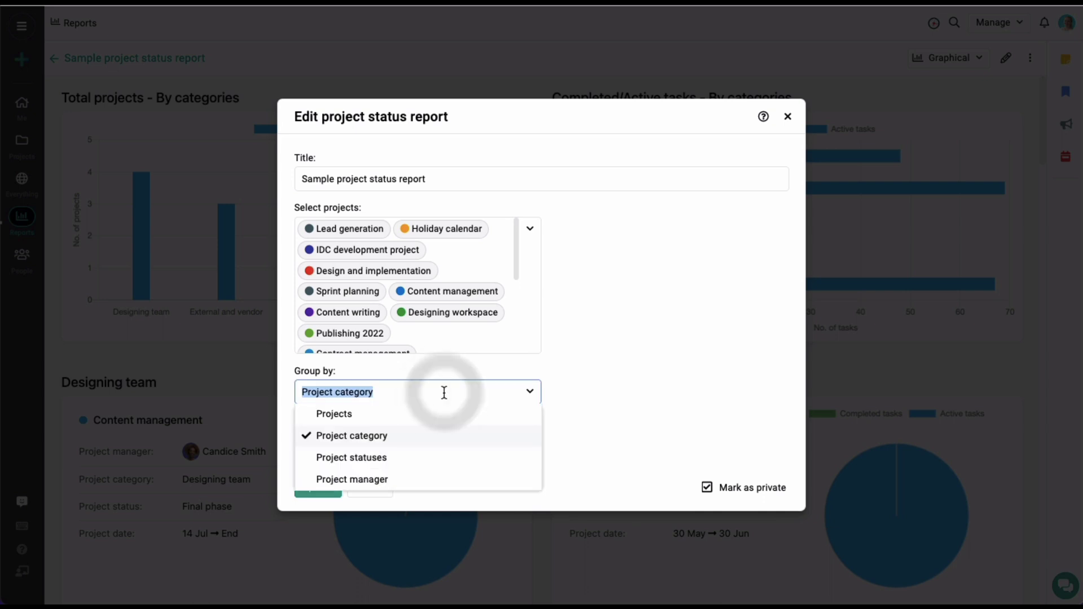
left_click(620, 421)
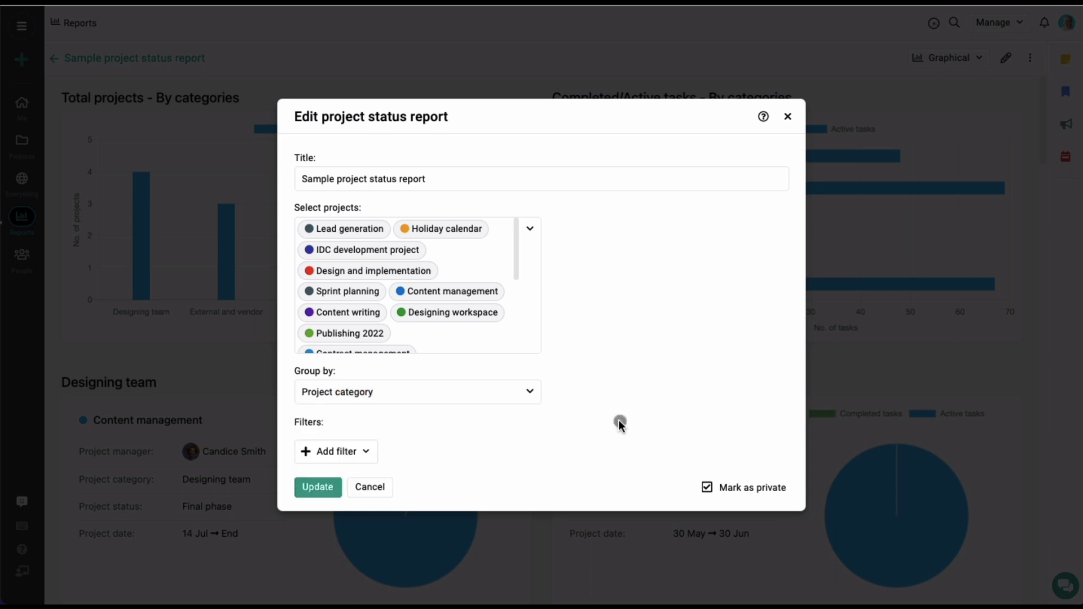
left_click(334, 453)
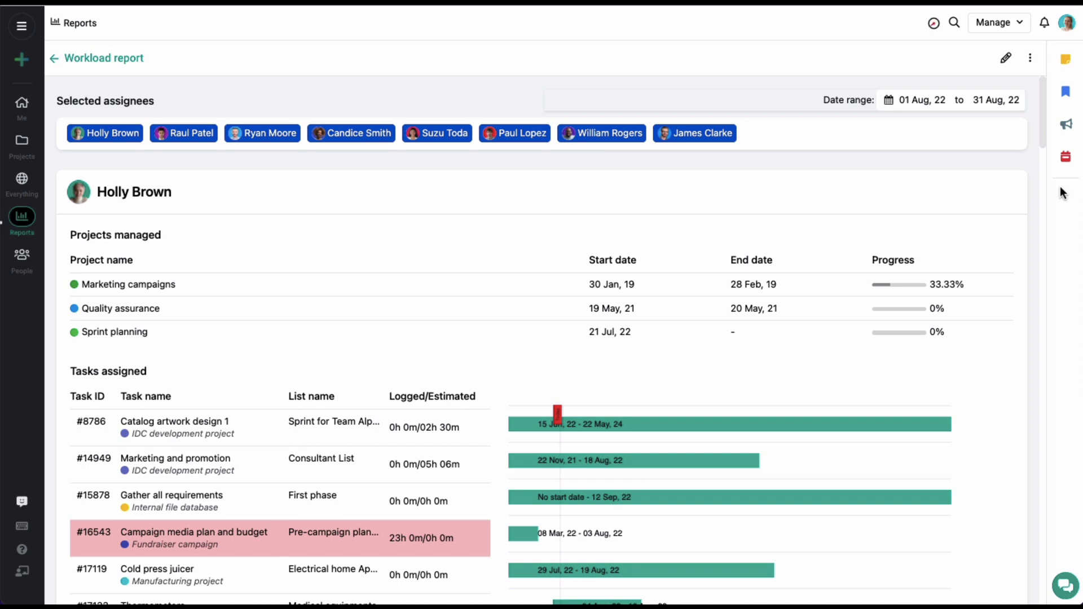
left_click_drag(1042, 144, 1040, 221)
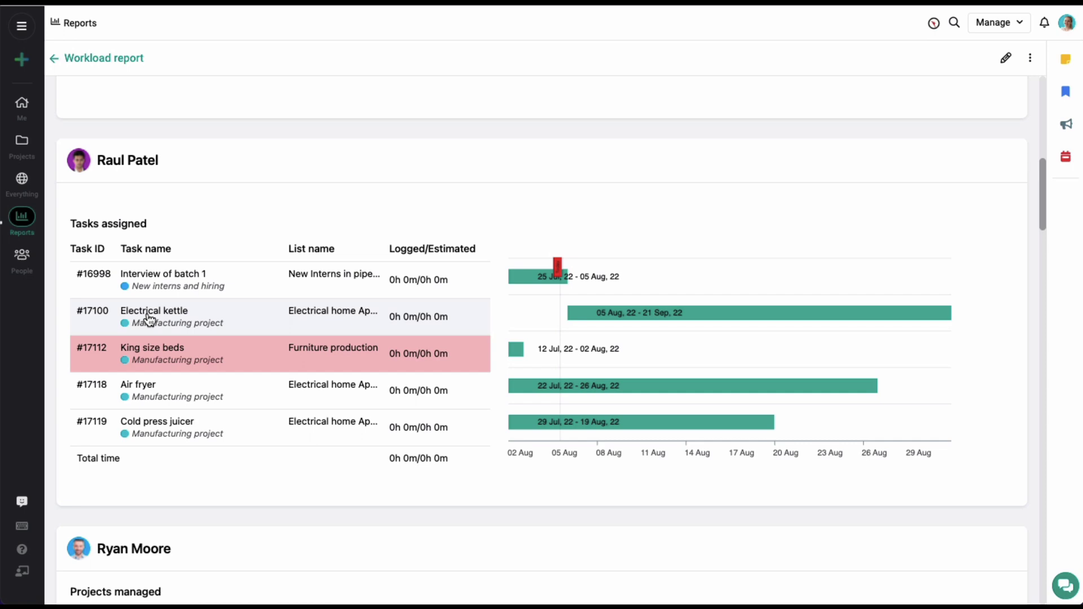
left_click(144, 391)
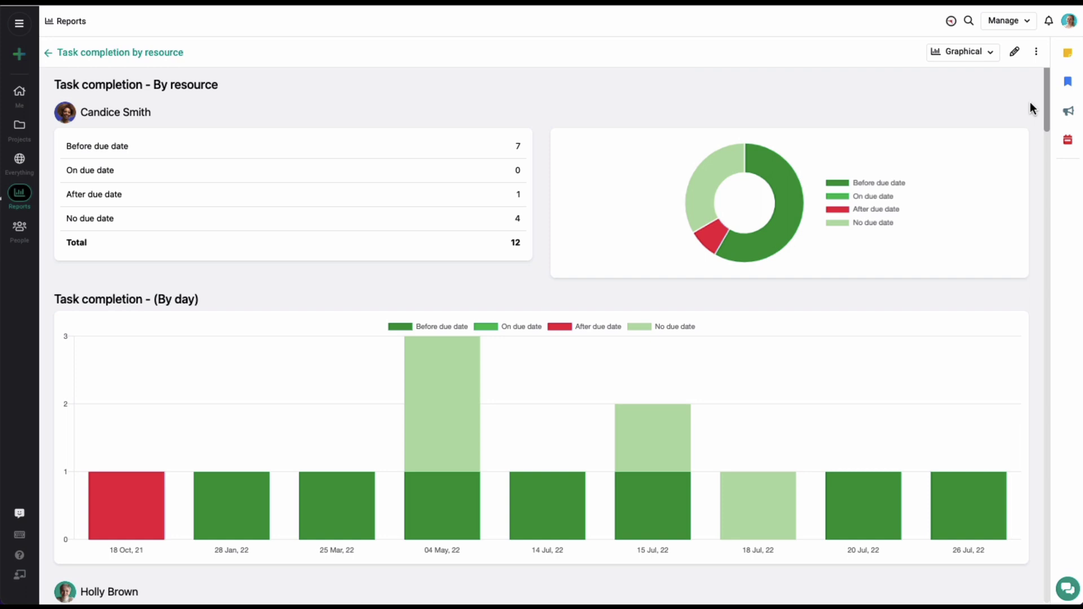
left_click_drag(1044, 104, 1046, 219)
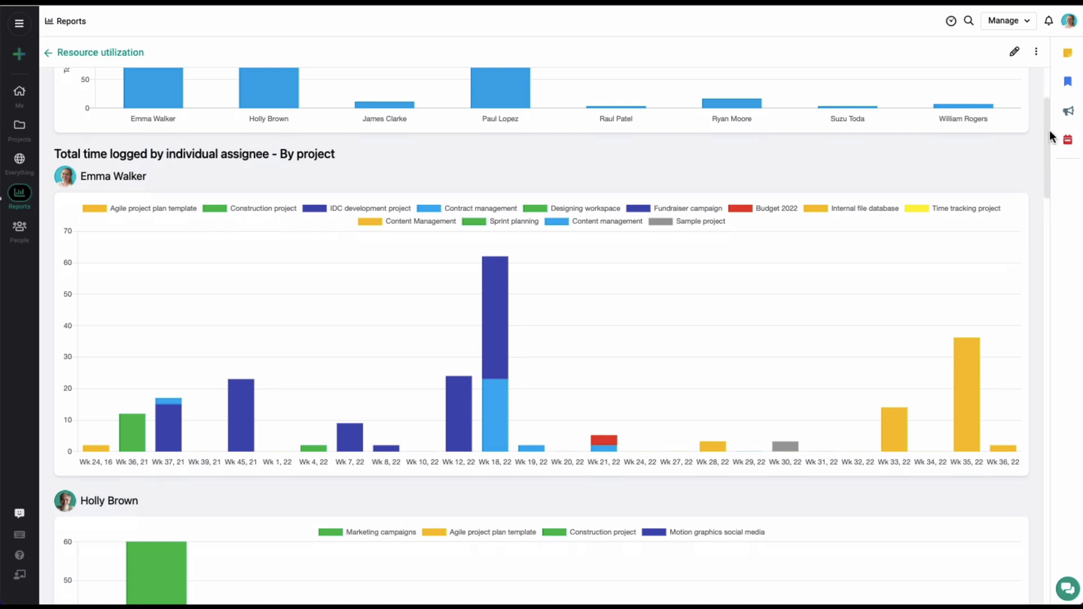
Step: Edit the Resource utilization report and show its Group by choices
left_click(1015, 55)
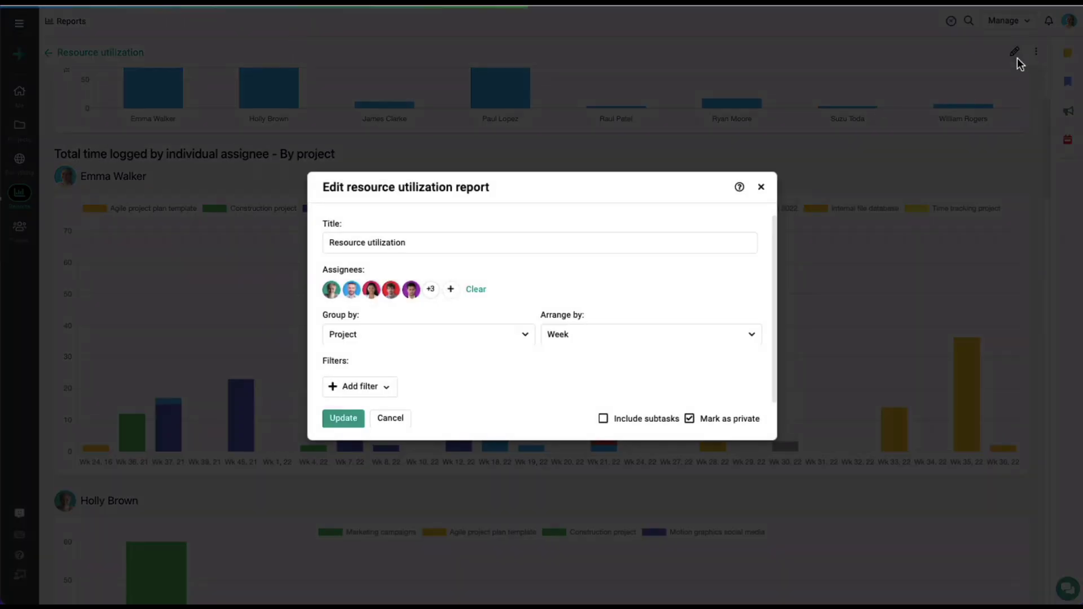
left_click(424, 335)
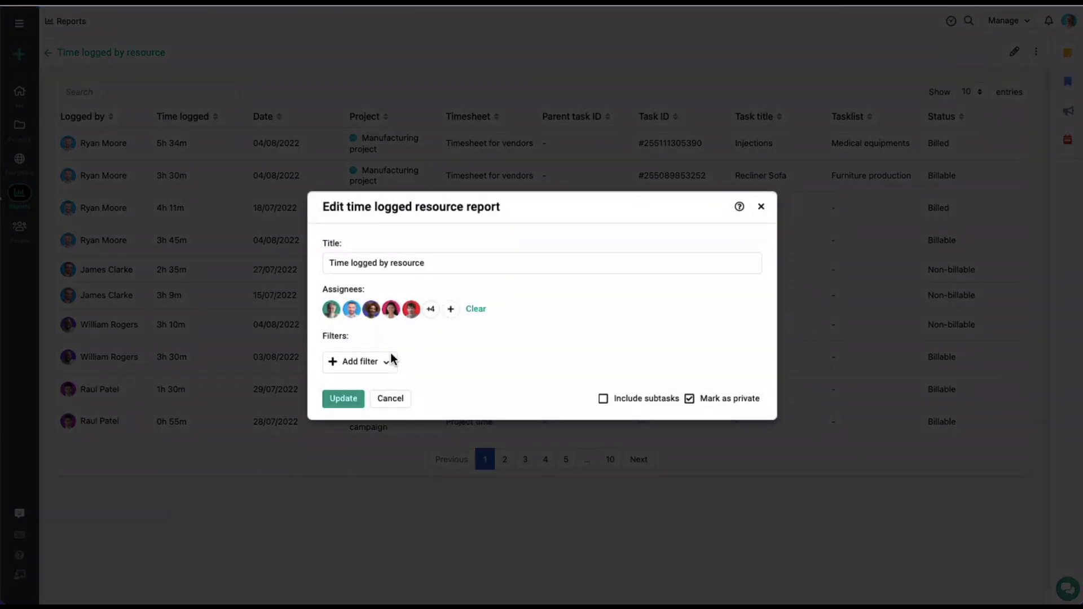
Step: Add a Timesheet filter to the Time logged by resource report
left_click(390, 363)
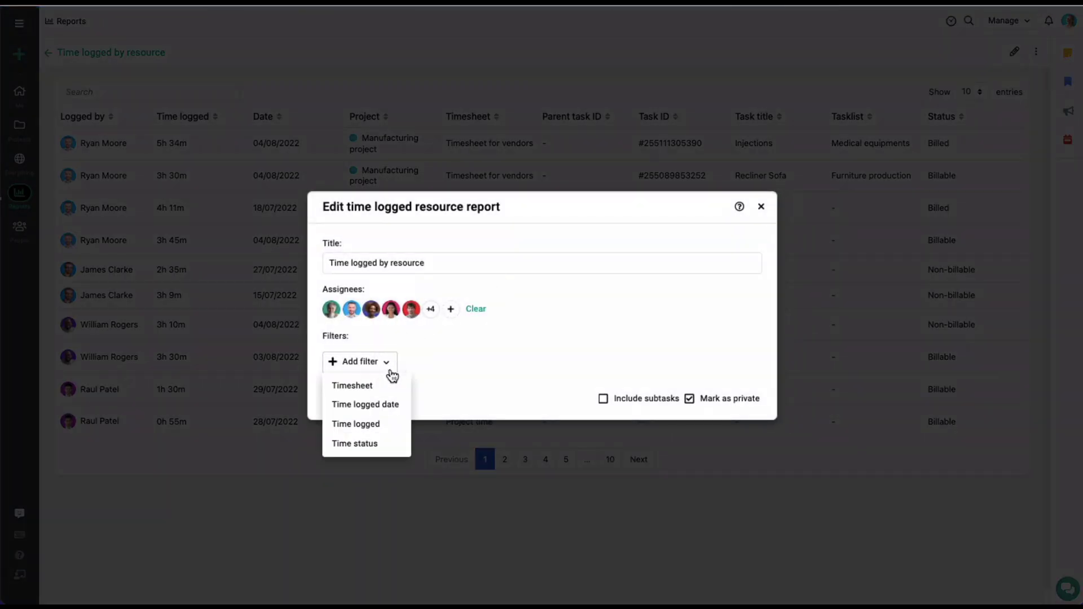
left_click(393, 386)
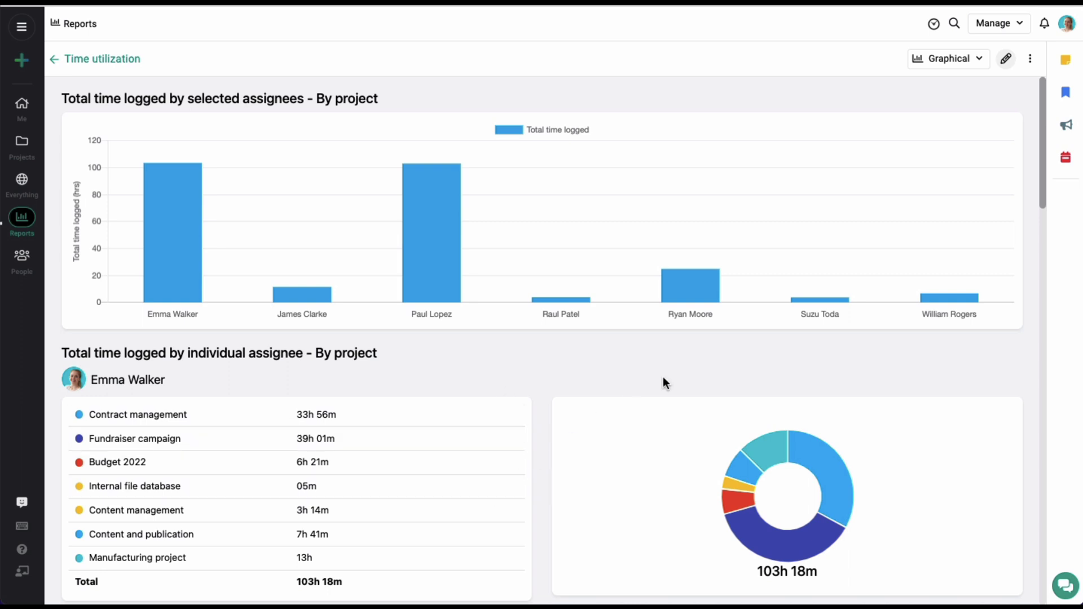
Step: Change the Time utilization report's Group by from Project to Status and update it
left_click(1009, 62)
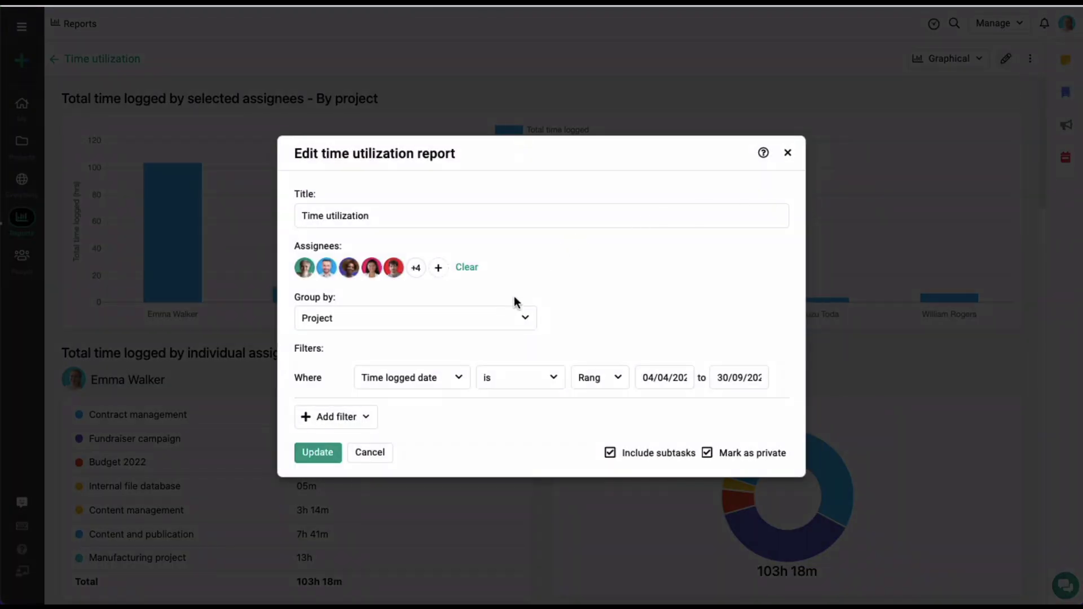
left_click(515, 317)
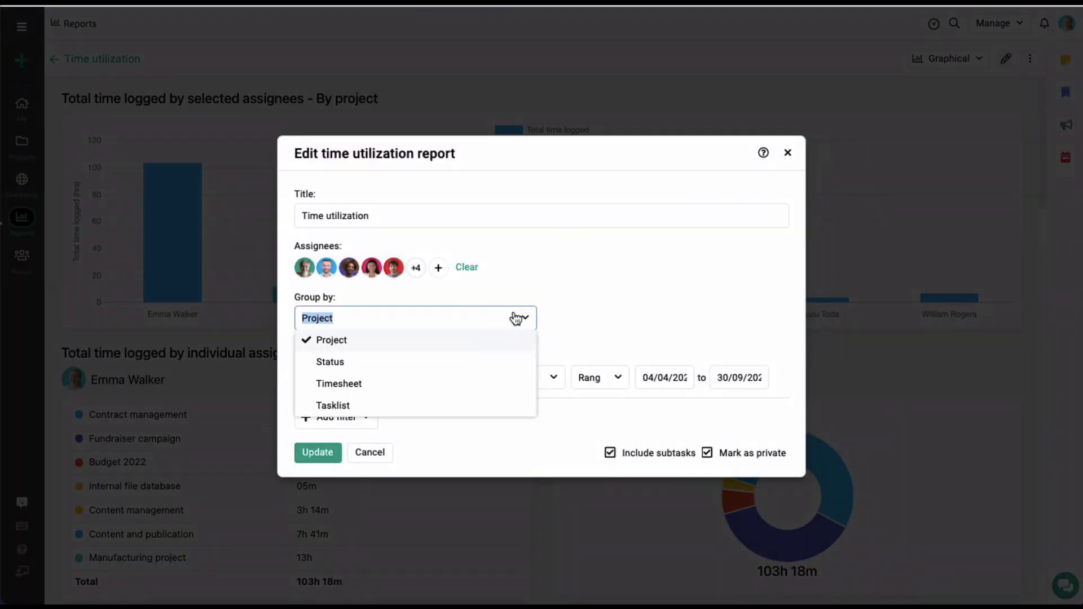
left_click(503, 362)
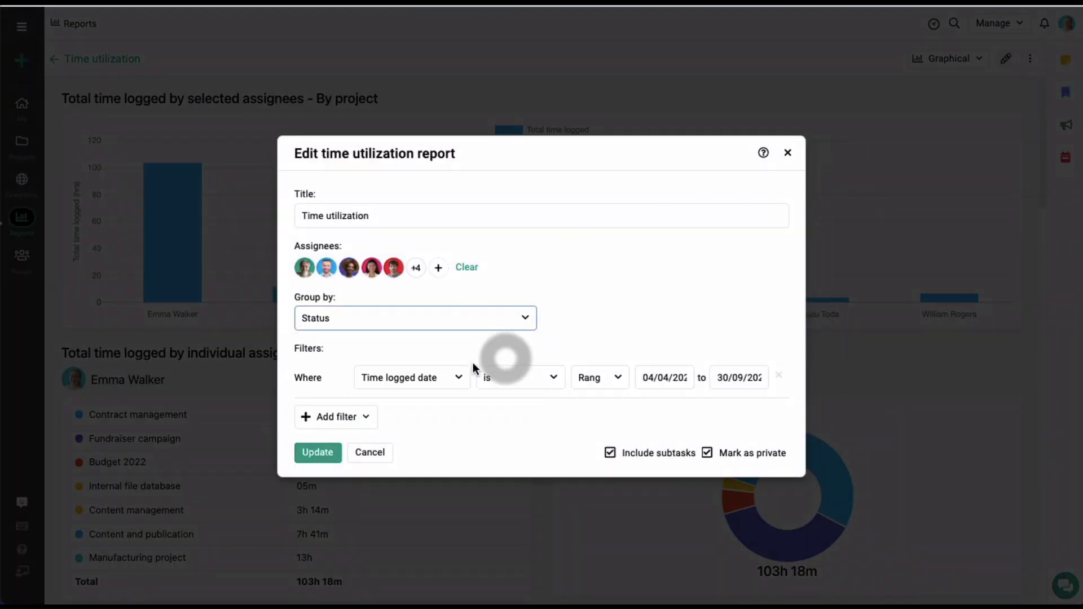
left_click(323, 444)
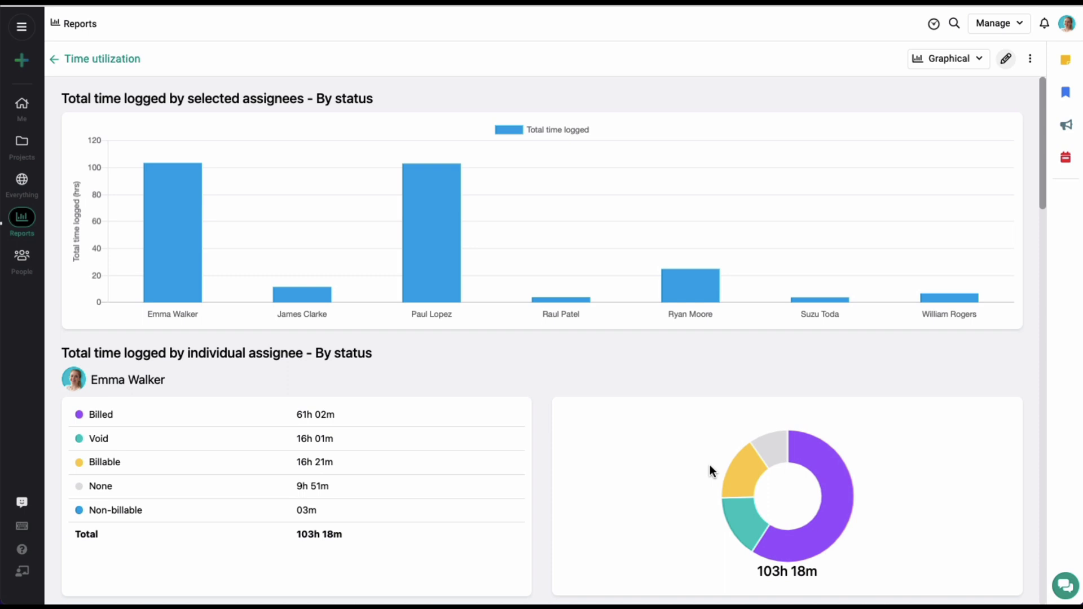
Step: Show the Download PDF and Download CSV options for the status-grouped report
left_click(1030, 60)
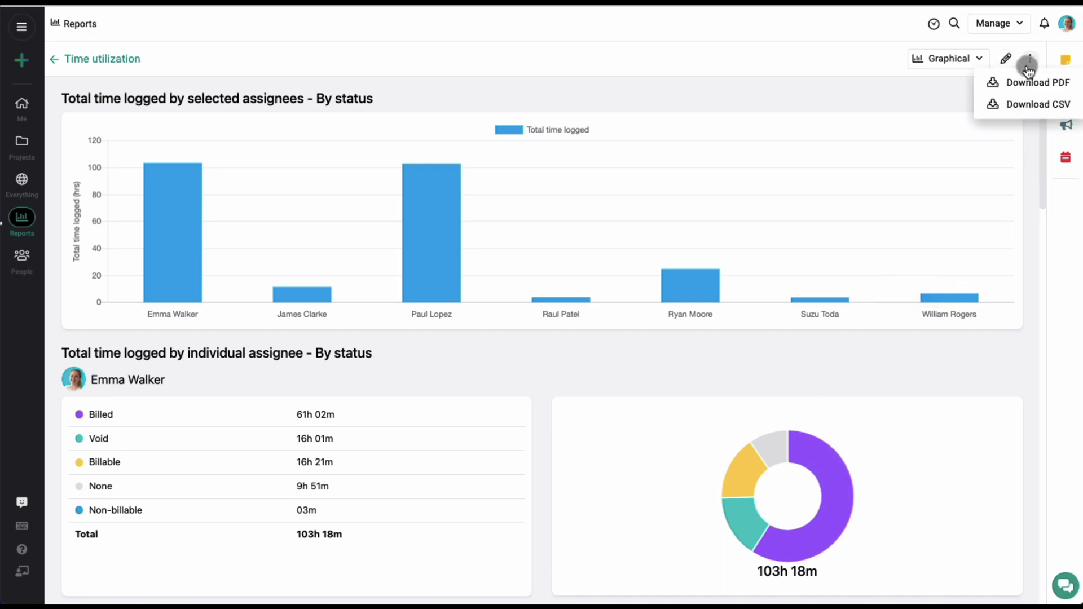